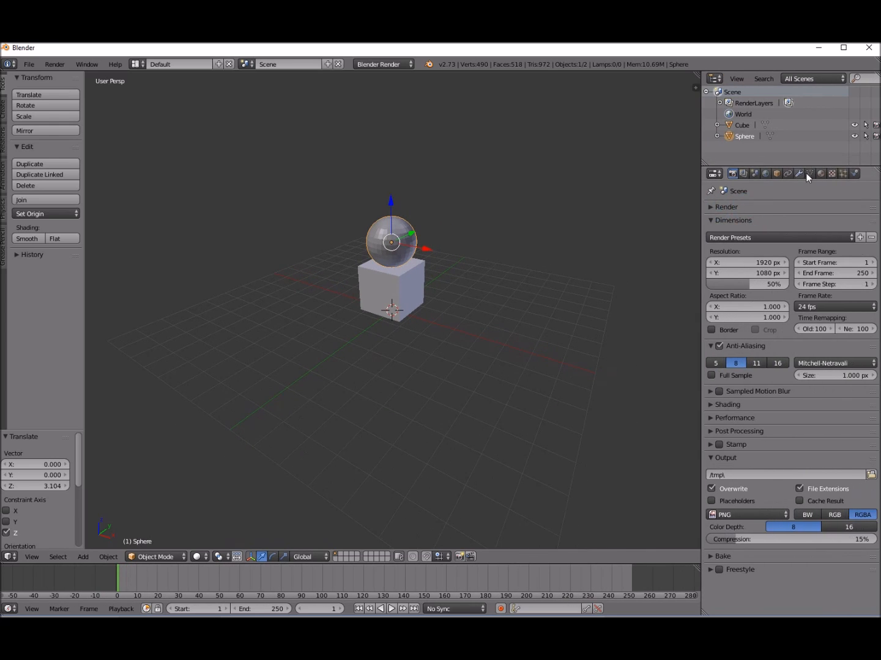
Add a new material to the sphere and set its diffuse color to purple
{"action": "left_click", "coordinate": [764, 246]}
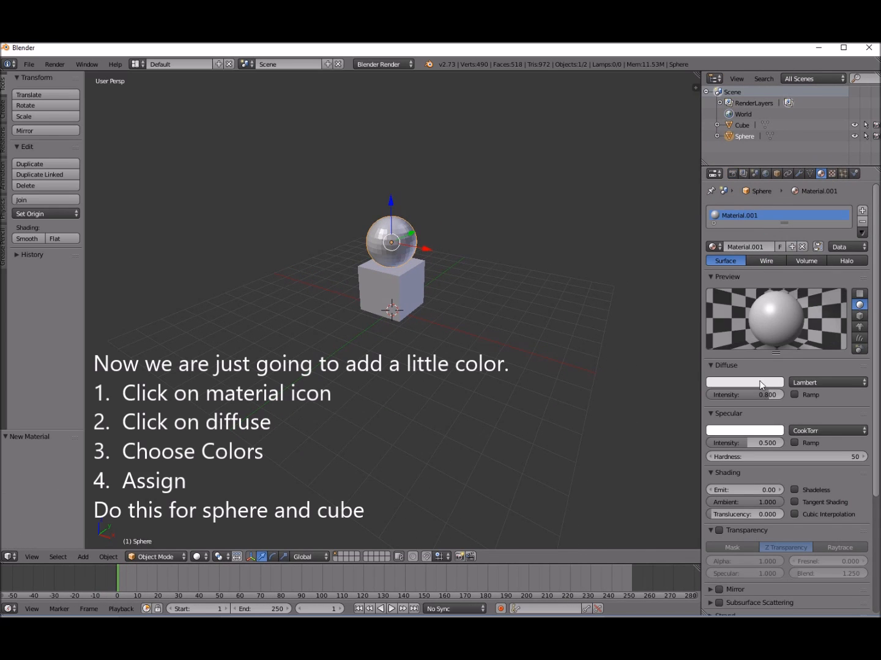
{"action": "left_click", "coordinate": [762, 383]}
{"action": "left_click", "coordinate": [743, 281]}
Set the cube material's diffuse color to pale yellow, about R 0.800, G 0.734, B 0.221
{"action": "right_click", "coordinate": [394, 287]}
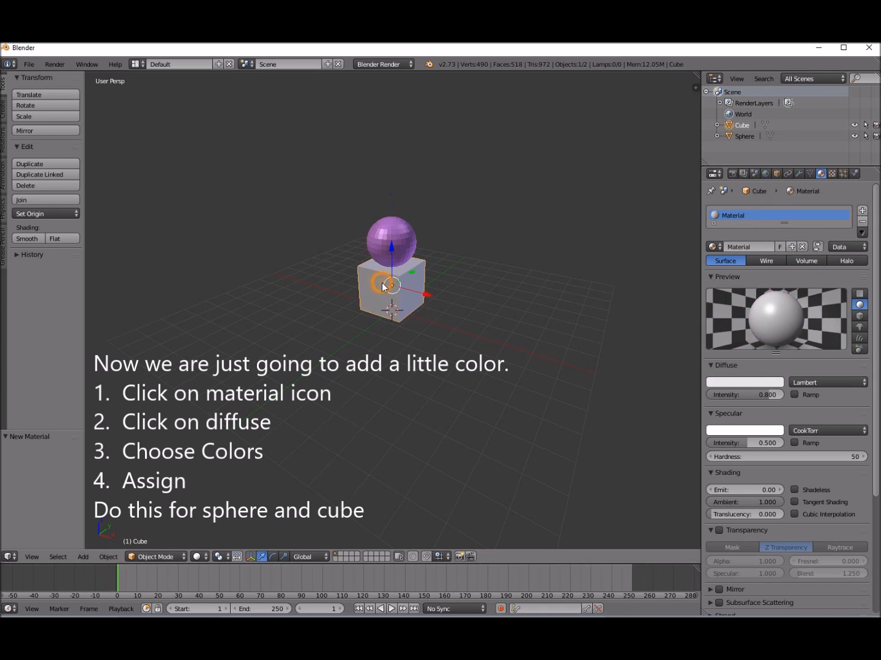
{"action": "left_click", "coordinate": [752, 382]}
{"action": "left_click", "coordinate": [703, 295]}
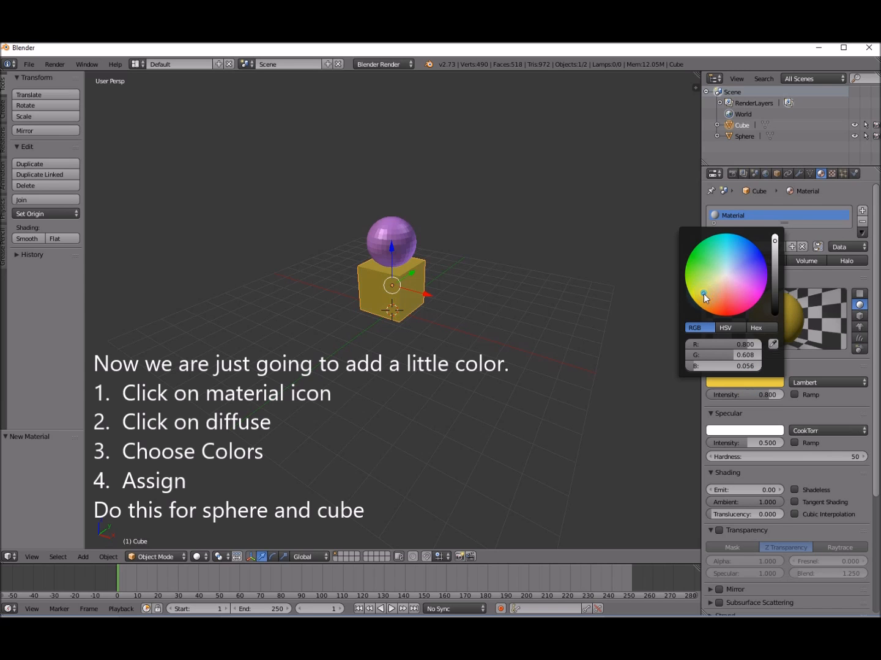
{"action": "left_click", "coordinate": [707, 294]}
{"action": "left_click", "coordinate": [712, 285]}
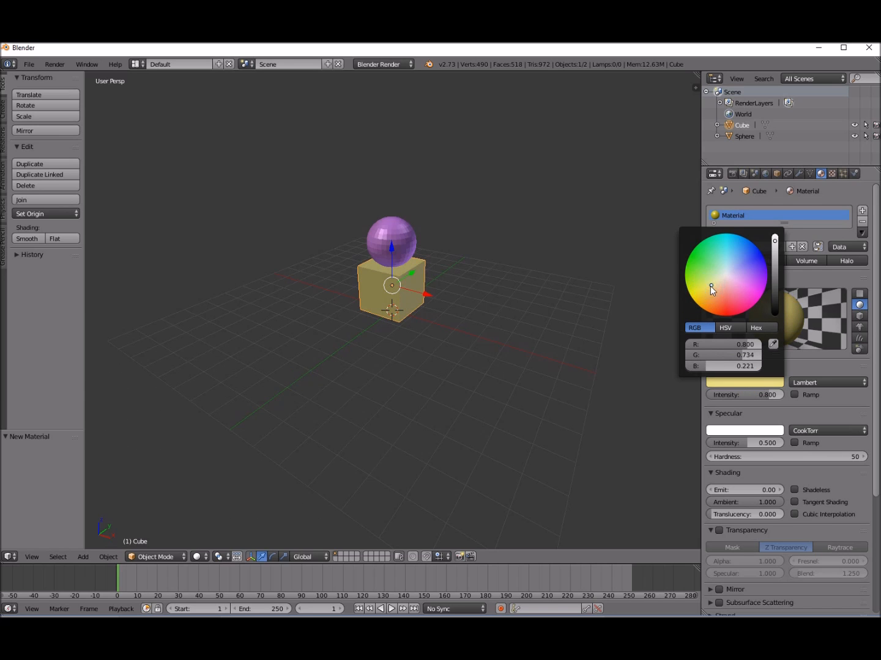
Preview the sphere and cube in Rendered and Material viewport shading, and return the viewport to Solid
{"action": "mouse_move", "coordinate": [483, 348]}
{"action": "middle_mouse_down"}
{"action": "mouse_move", "coordinate": [424, 358]}
{"action": "mouse_move", "coordinate": [493, 360]}
{"action": "middle_mouse_up"}
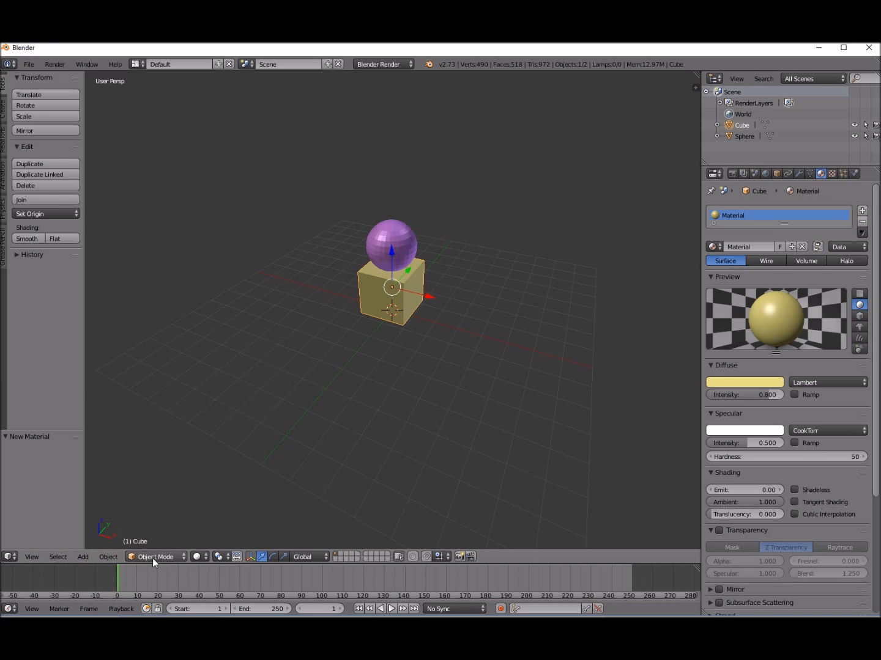
{"action": "left_click", "coordinate": [196, 557]}
{"action": "left_click", "coordinate": [219, 483]}
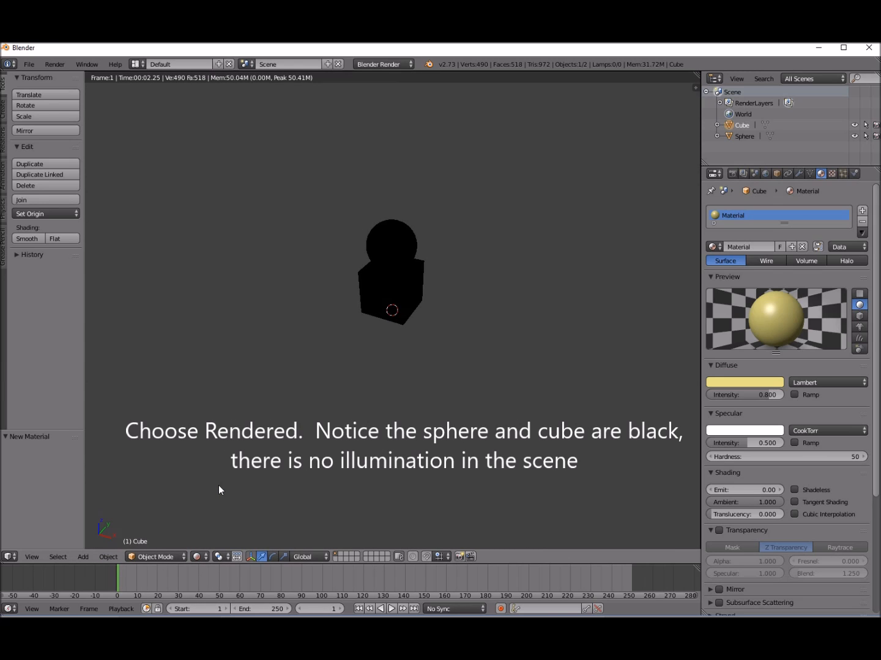
{"action": "left_click", "coordinate": [197, 556]}
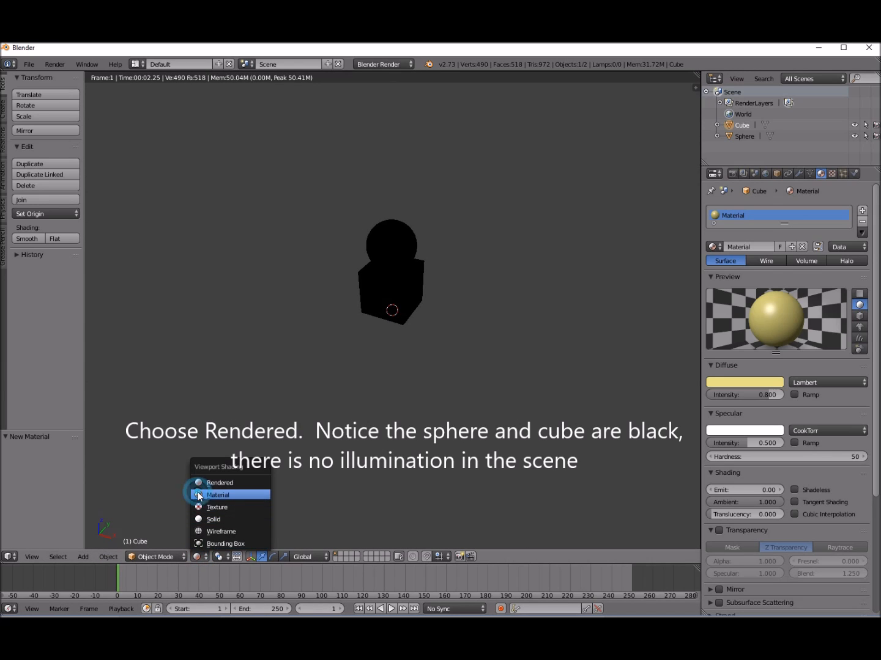
{"action": "left_click", "coordinate": [199, 495]}
{"action": "left_click", "coordinate": [197, 557]}
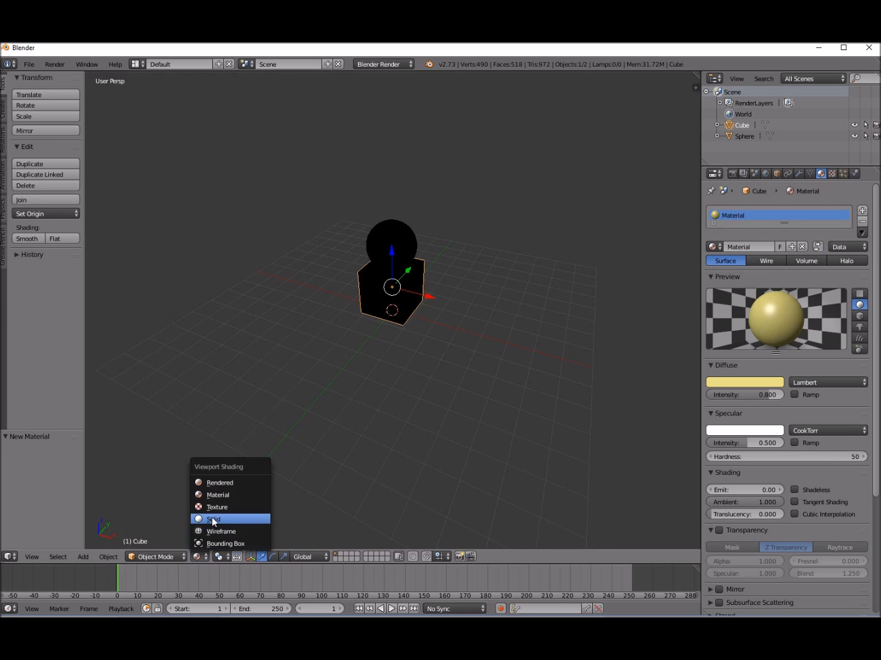
{"action": "left_click", "coordinate": [212, 519]}
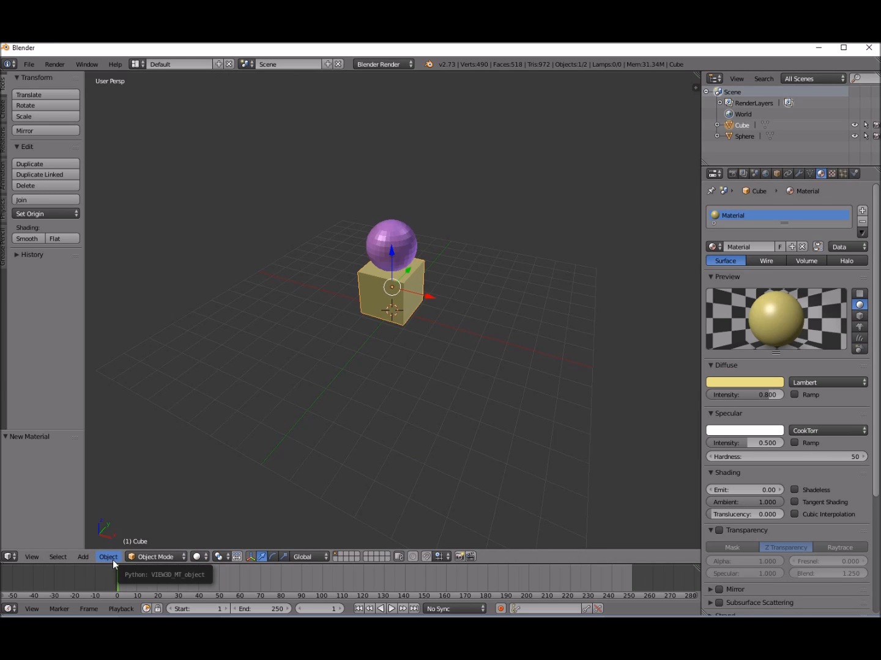
Add a plane mesh, move it about 4.84 units along X and raise it about 5.9 units along Z
{"action": "left_click", "coordinate": [85, 557]}
{"action": "mouse_move", "coordinate": [92, 544]}
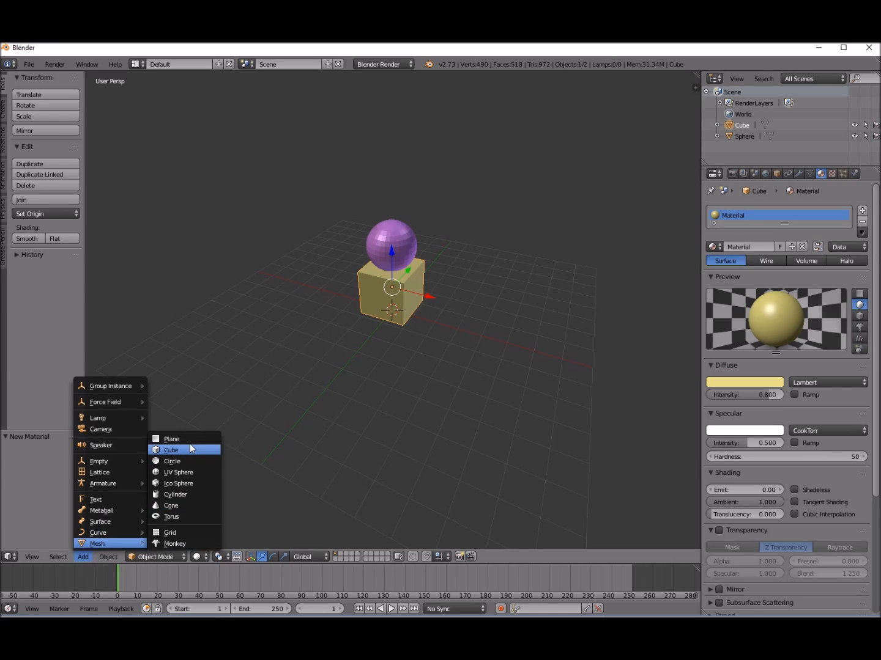
{"action": "left_click", "coordinate": [189, 438]}
{"action": "key", "text": "g"}
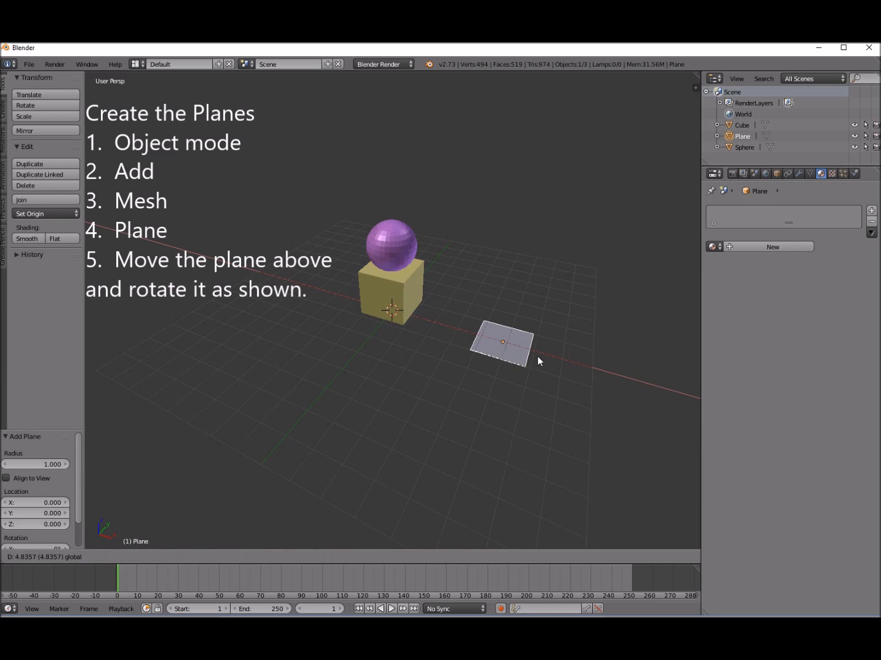
{"action": "left_click", "coordinate": [536, 356]}
{"action": "middle_click_drag", "start_coordinate": [538, 368], "coordinate": [428, 387]}
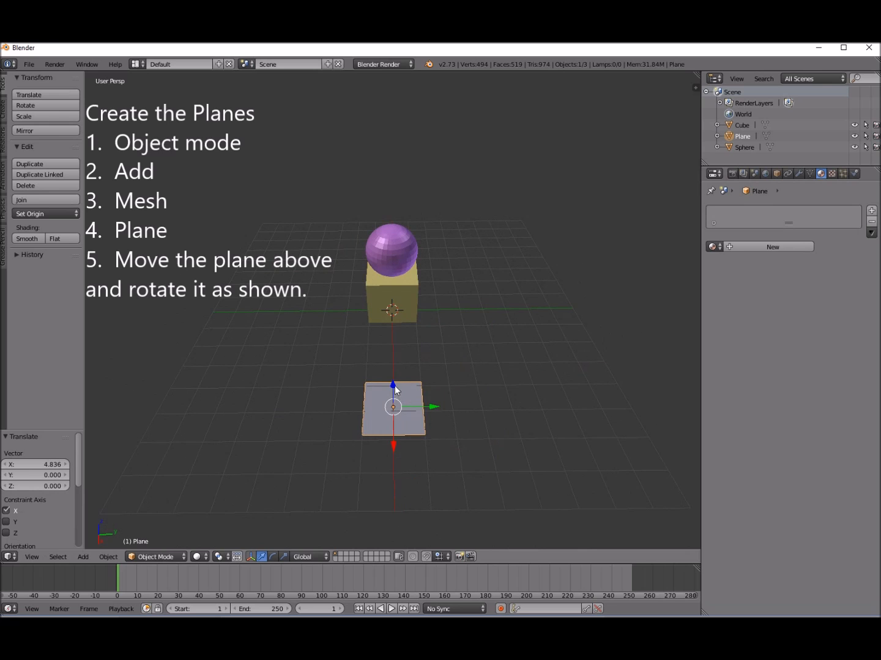
{"action": "left_click_drag", "start_coordinate": [394, 390], "coordinate": [384, 178]}
{"action": "middle_click_drag", "start_coordinate": [330, 286], "coordinate": [435, 297]}
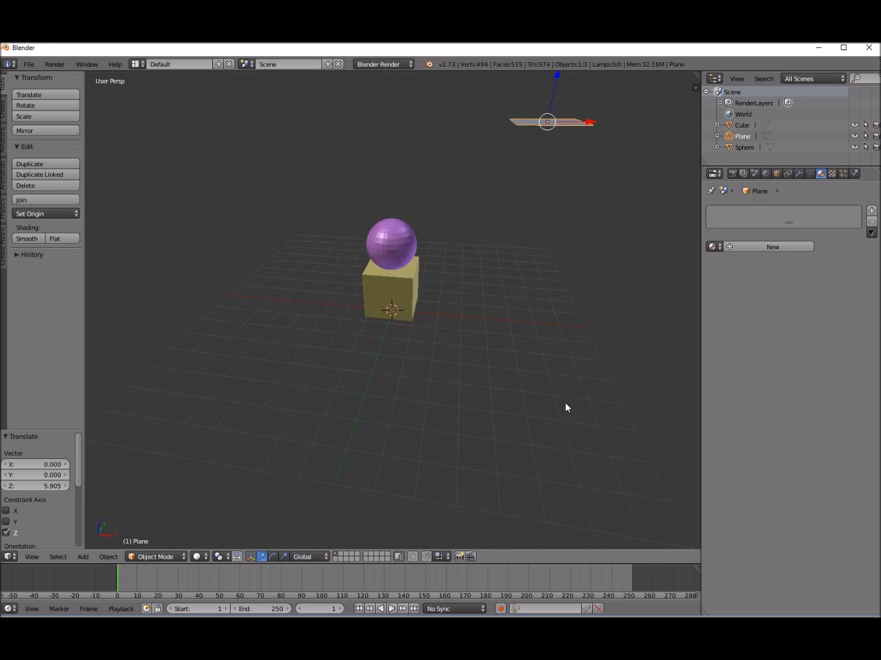
Show the object's transform properties and set the plane's location to X 4 and Z 7
{"action": "key", "text": "n"}
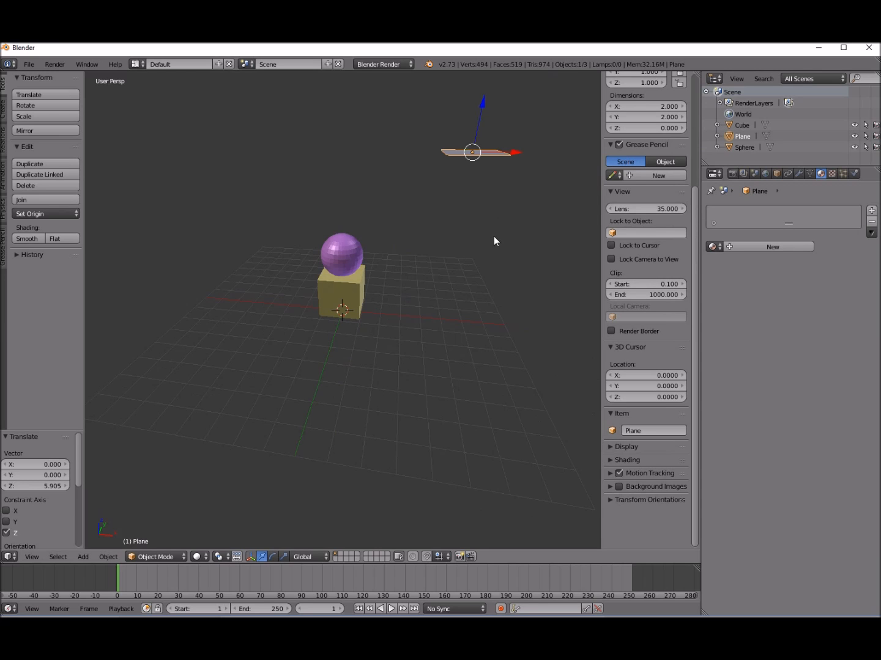
{"action": "left_click_drag", "start_coordinate": [692, 269], "coordinate": [668, 115]}
{"action": "left_click_drag", "start_coordinate": [482, 110], "coordinate": [498, 150]}
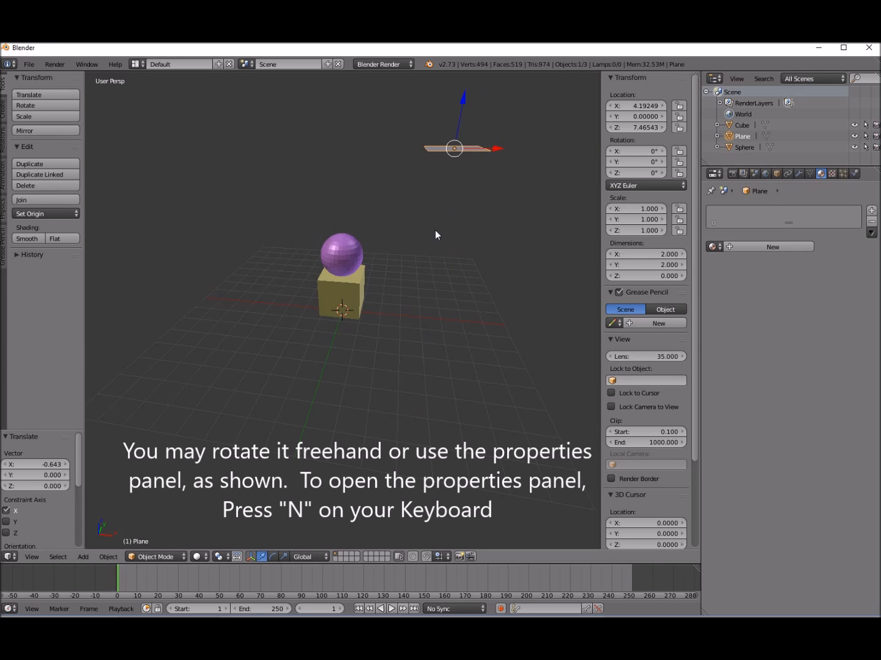
{"action": "type", "text": "7"}
{"action": "key", "text": "Return"}
{"action": "left_click", "coordinate": [635, 103]}
{"action": "type", "text": "4"}
{"action": "key", "text": "Return"}
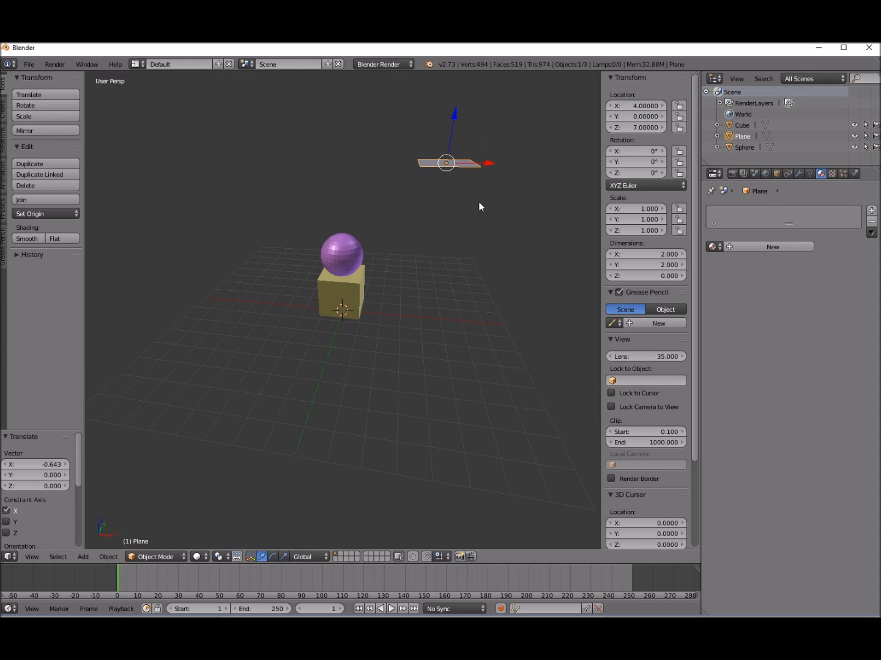
Set the plane's Y rotation to 30° so it tilts toward the sphere
{"action": "left_click", "coordinate": [664, 151]}
{"action": "left_click", "coordinate": [609, 151]}
{"action": "left_click", "coordinate": [663, 162]}
{"action": "left_click_drag", "start_coordinate": [663, 165], "coordinate": [664, 165]}
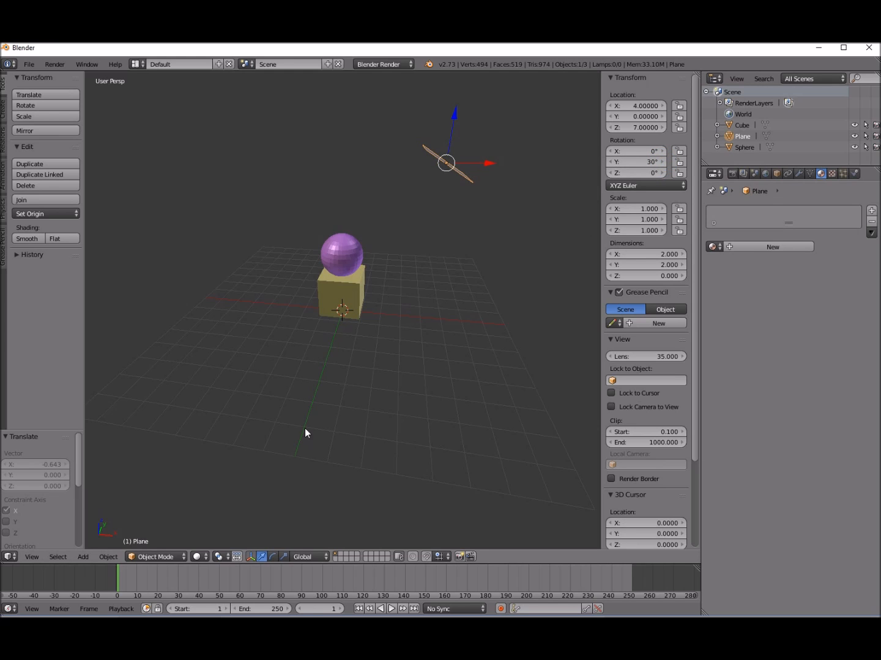
Add a second plane, move it about -5.24 units along X and set its Z location to 7
{"action": "left_click", "coordinate": [83, 557]}
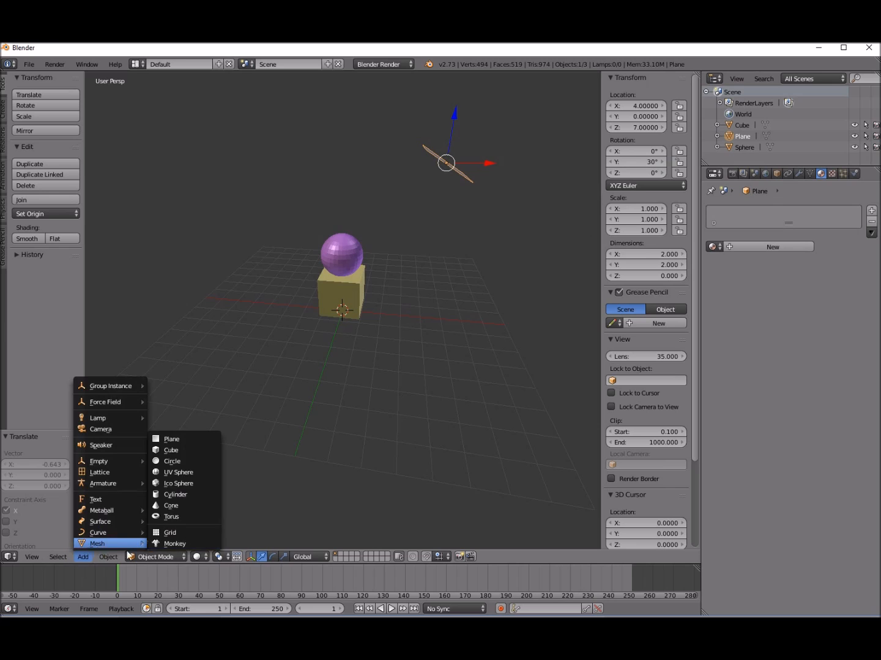
{"action": "mouse_move", "coordinate": [140, 544]}
{"action": "left_click", "coordinate": [184, 439]}
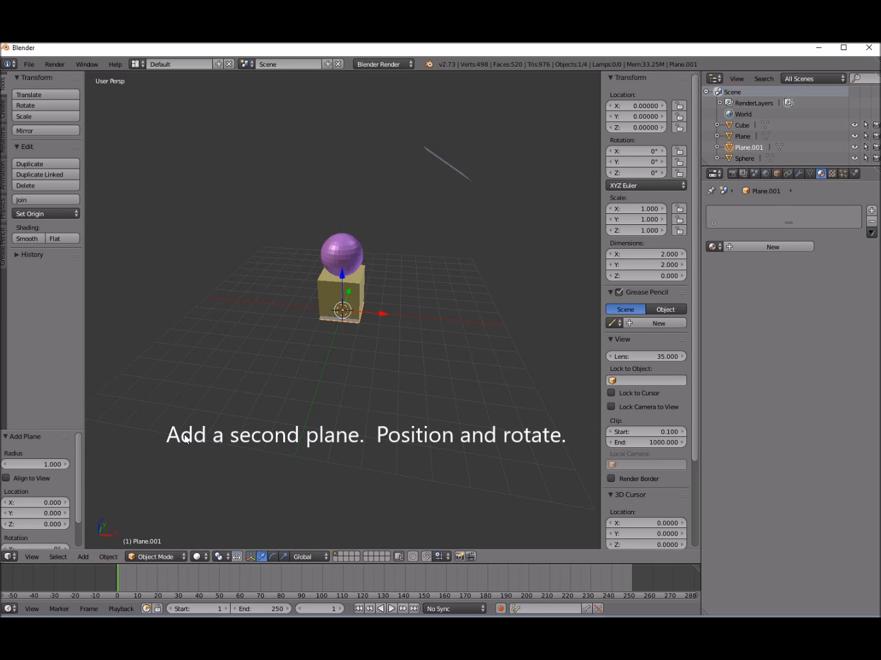
{"action": "left_click_drag", "start_coordinate": [391, 308], "coordinate": [290, 295]}
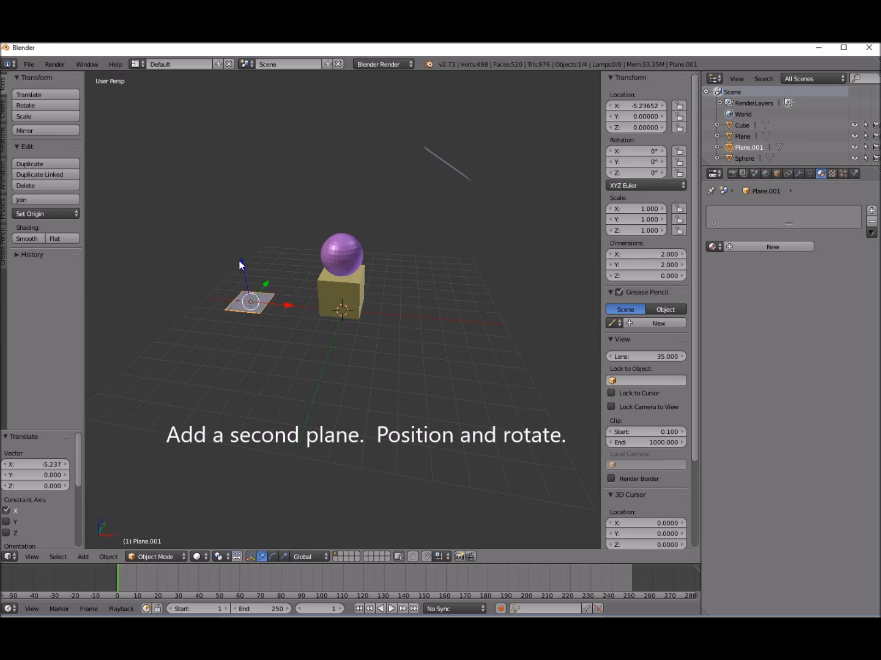
{"action": "left_click_drag", "start_coordinate": [240, 264], "coordinate": [245, 156]}
{"action": "double_click", "coordinate": [644, 128]}
{"action": "type", "text": "7"}
{"action": "key", "text": "Return"}
{"action": "double_click", "coordinate": [647, 105]}
{"action": "type", "text": "4"}
{"action": "key", "text": "Return"}
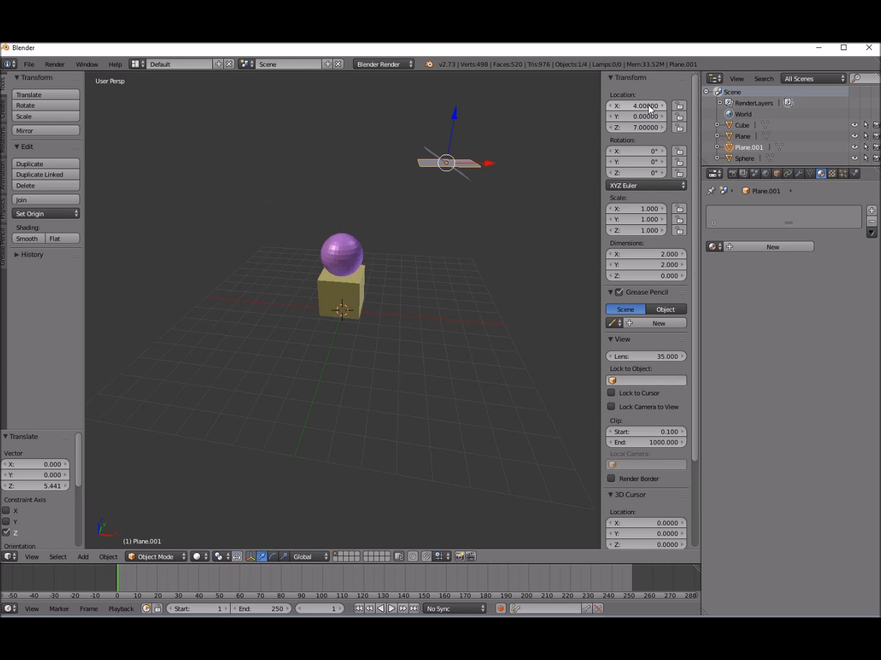
{"action": "left_click_drag", "start_coordinate": [481, 165], "coordinate": [442, 159]}
{"action": "key", "text": "ctrl+z"}
{"action": "key", "text": "ctrl+z"}
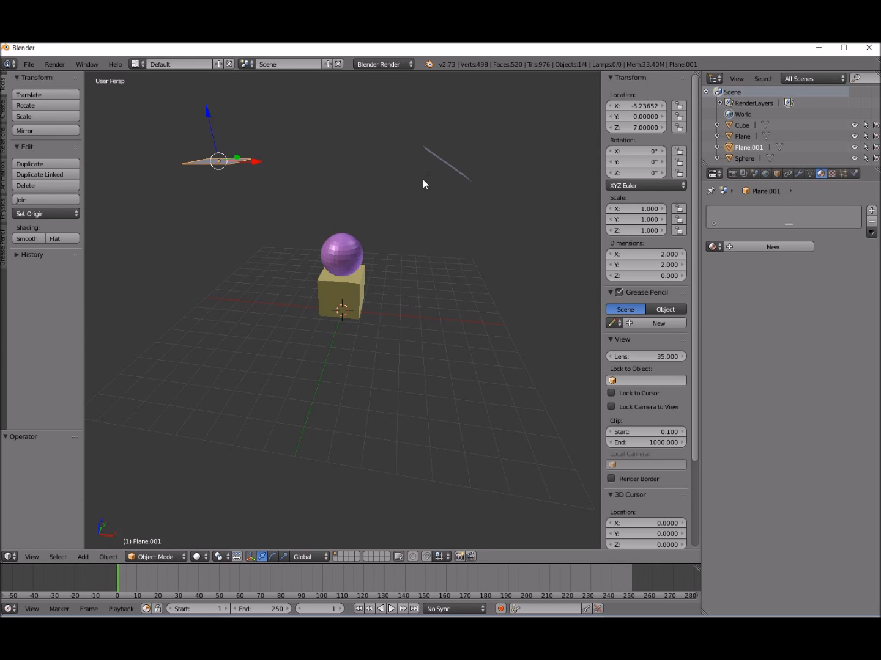
Set the second plane's X location to -4, opposite the first plane
{"action": "left_click", "coordinate": [642, 105]}
{"action": "key", "text": "BackSpace"}
{"action": "type", "text": "-4"}
{"action": "key", "text": "Return"}
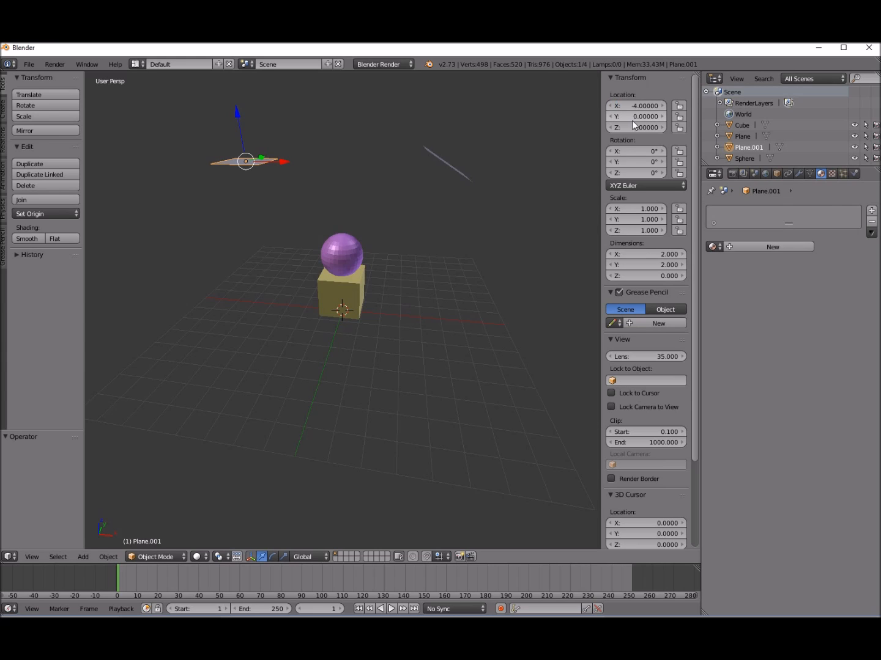
Set the second plane's Y rotation to -30° to mirror the first plane's tilt
{"action": "left_click", "coordinate": [452, 167]}
{"action": "right_click", "coordinate": [454, 170]}
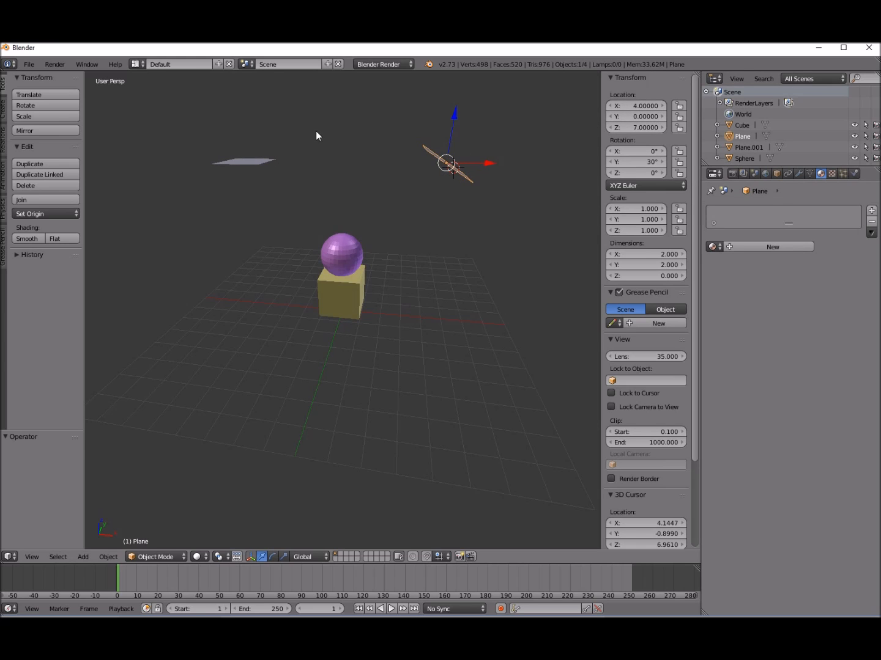
{"action": "right_click", "coordinate": [245, 162]}
{"action": "left_click", "coordinate": [663, 161]}
{"action": "left_click", "coordinate": [664, 162]}
{"action": "left_click", "coordinate": [663, 162]}
{"action": "left_click", "coordinate": [663, 162]}
{"action": "left_click", "coordinate": [663, 162]}
{"action": "left_click", "coordinate": [663, 162]}
{"action": "left_click", "coordinate": [663, 162]}
{"action": "left_click", "coordinate": [662, 162]}
{"action": "mouse_move", "coordinate": [663, 163]}
{"action": "left_mouse_down"}
{"action": "mouse_move", "coordinate": [680, 163]}
{"action": "mouse_move", "coordinate": [671, 162]}
{"action": "left_mouse_up"}
{"action": "left_click", "coordinate": [663, 163]}
{"action": "left_click", "coordinate": [662, 163]}
{"action": "left_click", "coordinate": [663, 162]}
{"action": "left_click", "coordinate": [661, 162]}
{"action": "left_click", "coordinate": [661, 162]}
{"action": "left_click", "coordinate": [661, 162]}
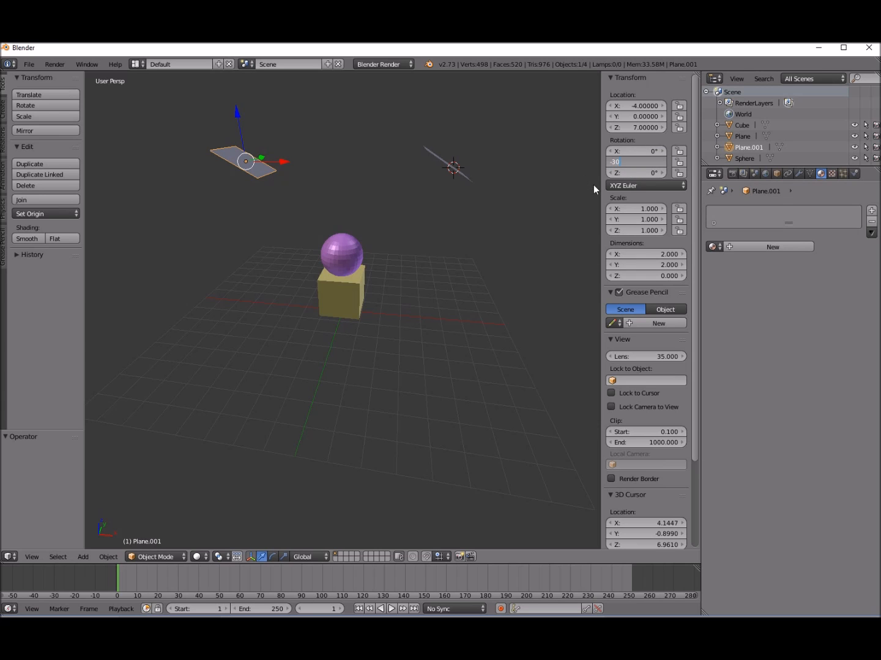
{"action": "key", "text": "Return"}
Select the first plane at X 4 and switch the render engine to Cycles Render
{"action": "middle_click_drag", "start_coordinate": [368, 259], "coordinate": [457, 187]}
{"action": "right_click", "coordinate": [442, 162]}
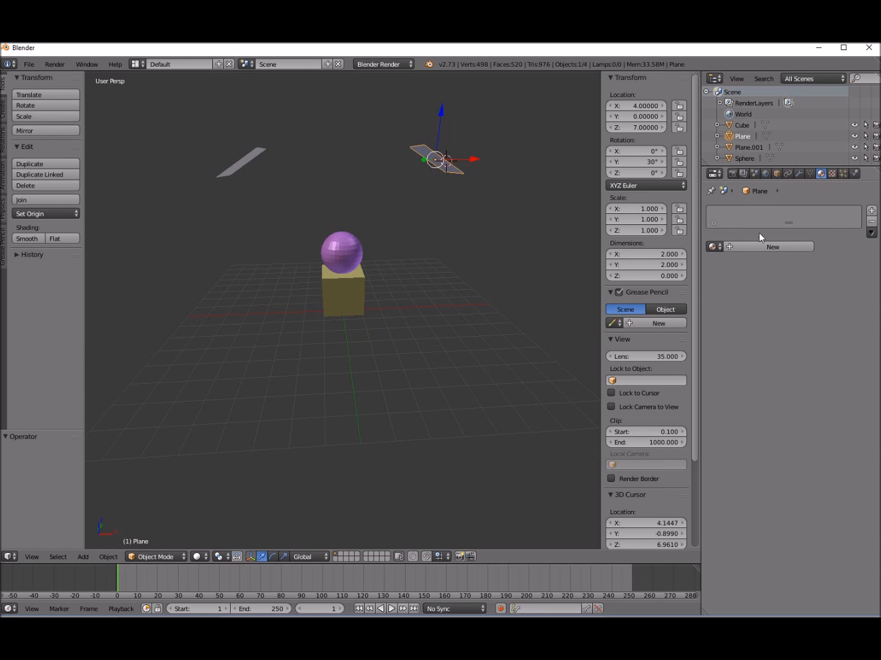
{"action": "left_click", "coordinate": [410, 65]}
{"action": "left_click", "coordinate": [398, 101]}
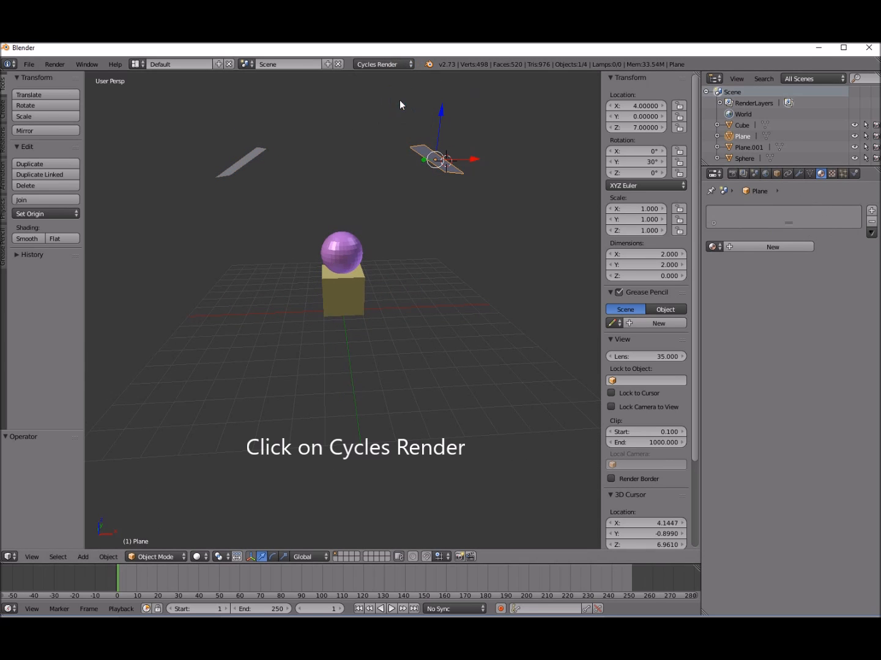
Give the first plane a new material with an Emission surface and a warm yellow color
{"action": "left_click", "coordinate": [800, 246]}
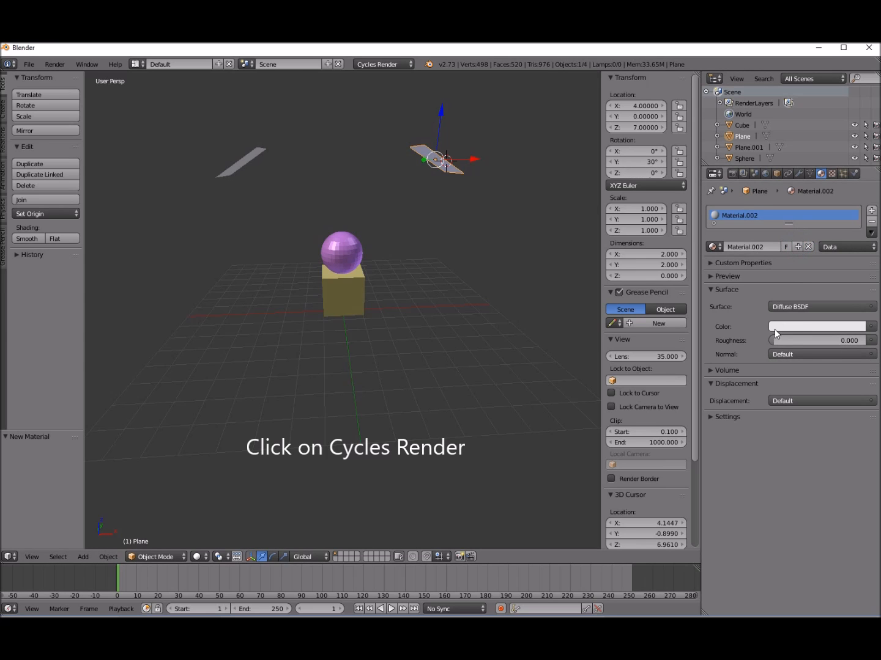
{"action": "left_click", "coordinate": [789, 306]}
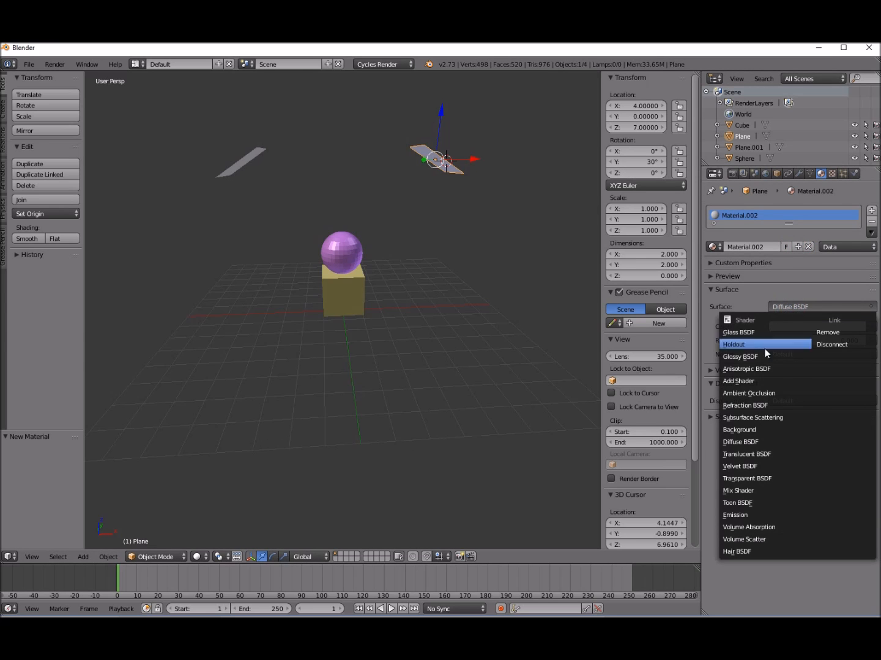
{"action": "left_click", "coordinate": [754, 514]}
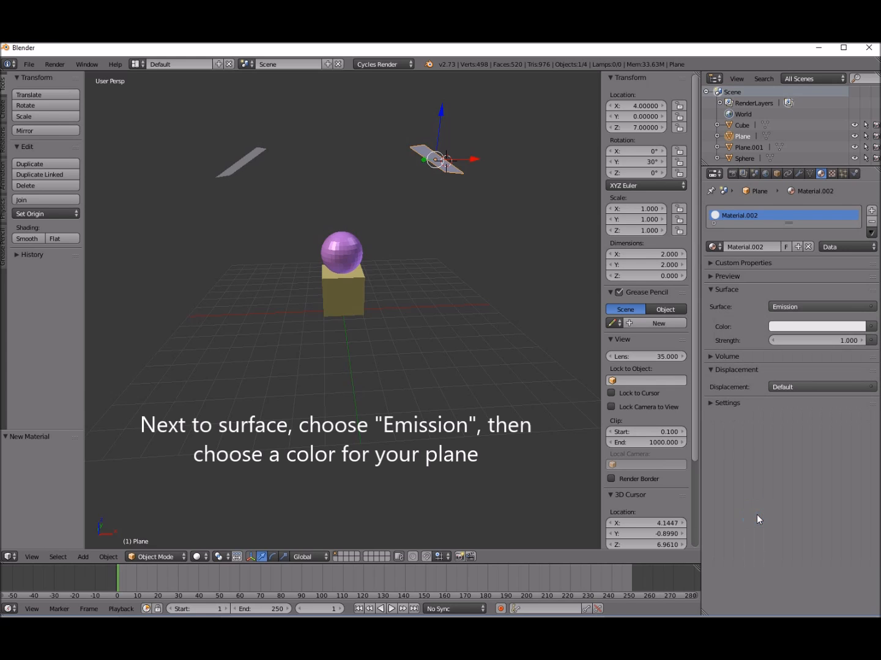
{"action": "left_click", "coordinate": [800, 327]}
{"action": "left_click", "coordinate": [785, 214]}
{"action": "left_click", "coordinate": [789, 201]}
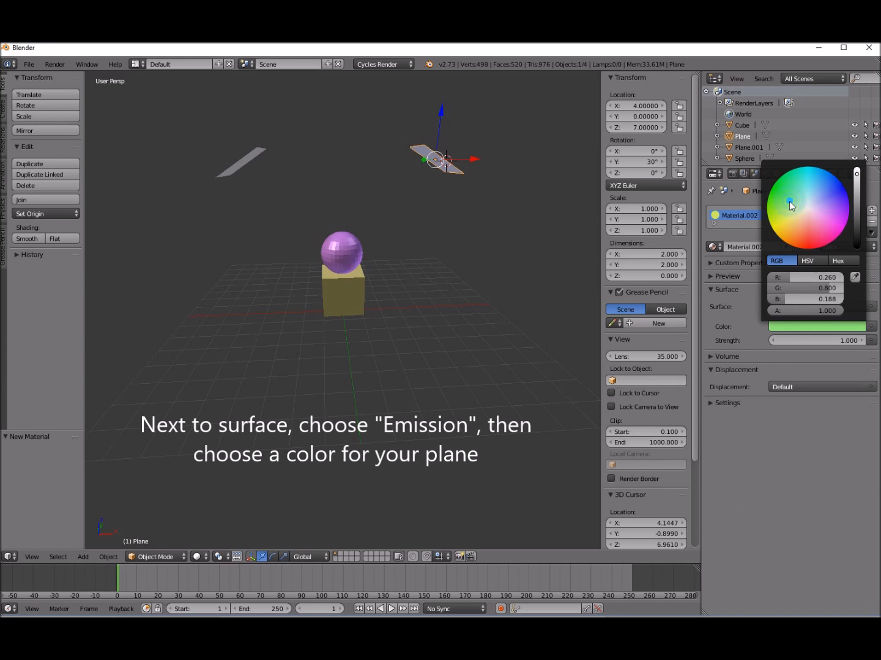
{"action": "left_click", "coordinate": [788, 225]}
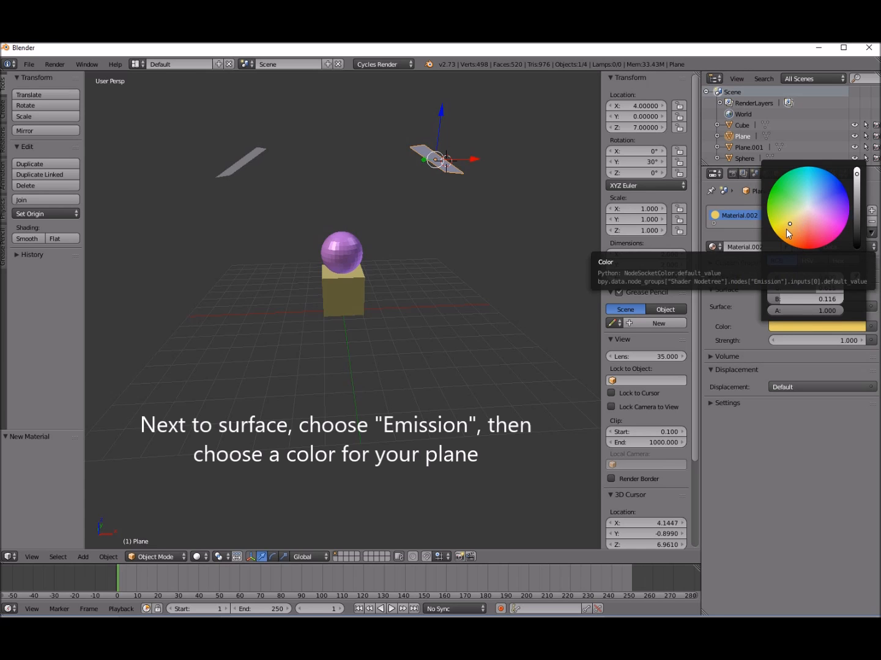
Preview the plane's yellow emission light in Rendered viewport shading, and return the viewport to Solid
{"action": "left_click", "coordinate": [195, 556]}
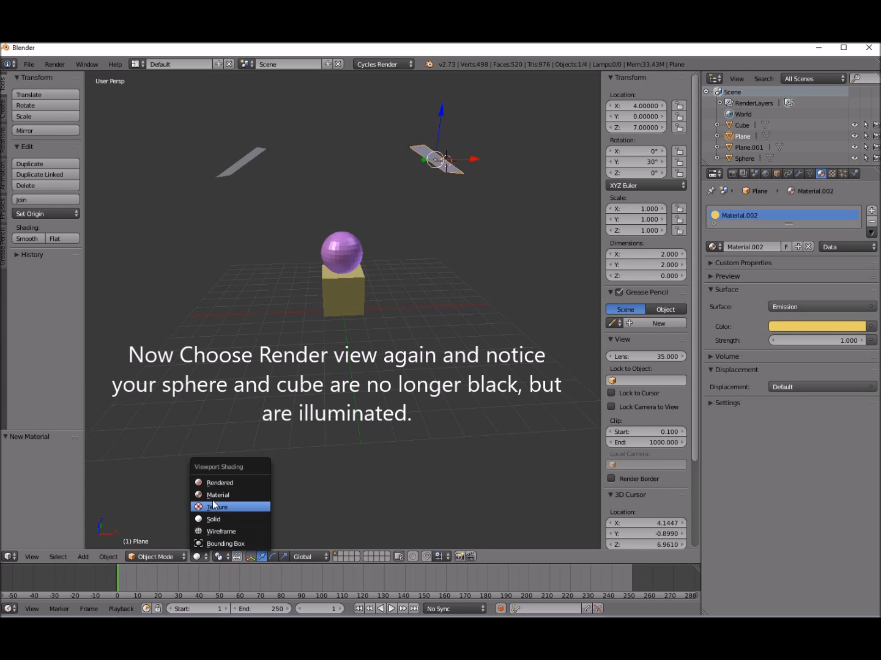
{"action": "left_click", "coordinate": [221, 483]}
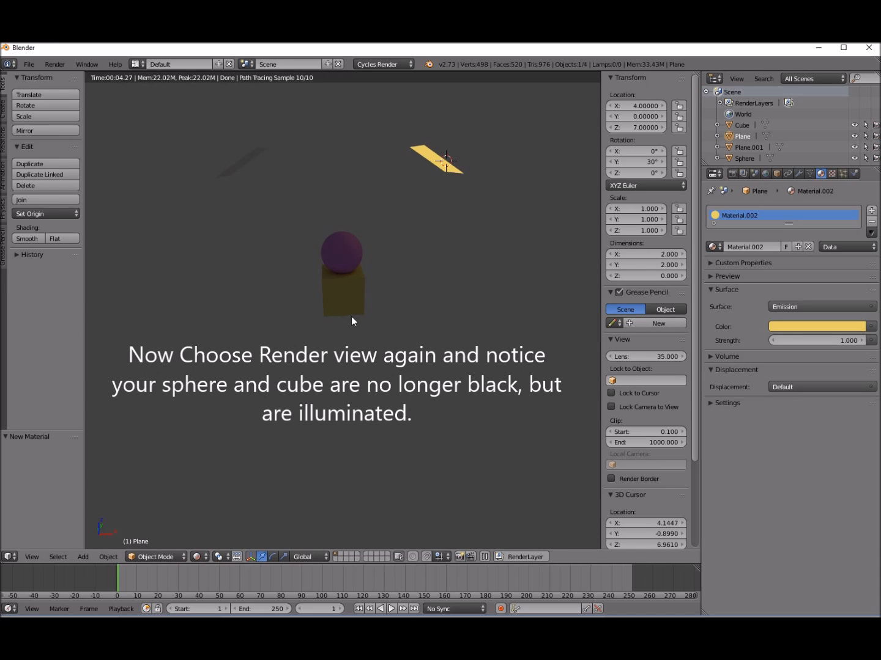
{"action": "left_click", "coordinate": [196, 556]}
{"action": "left_click", "coordinate": [215, 521]}
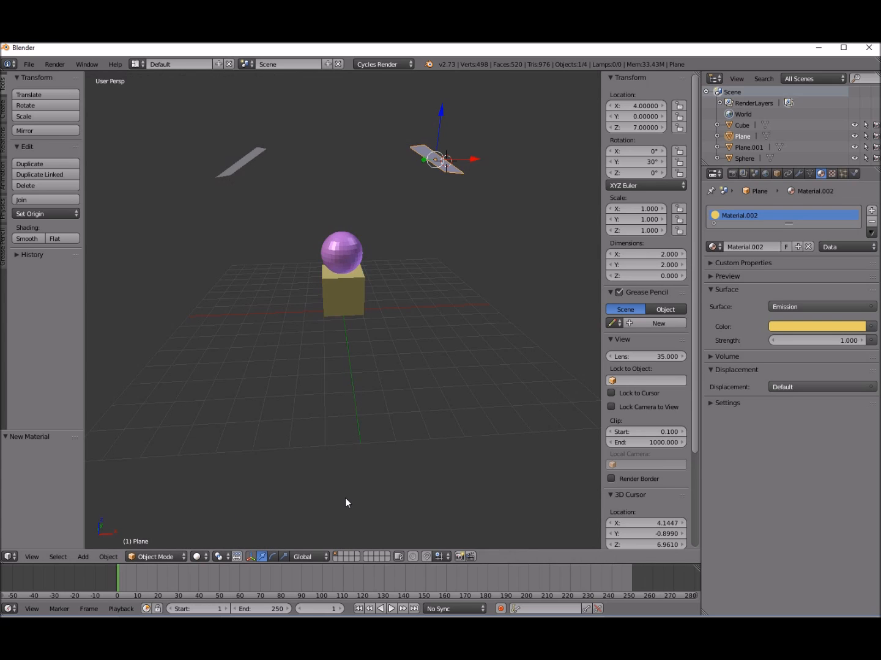
Give the second plane at X -4 a new material with an Emission surface
{"action": "right_click", "coordinate": [234, 173]}
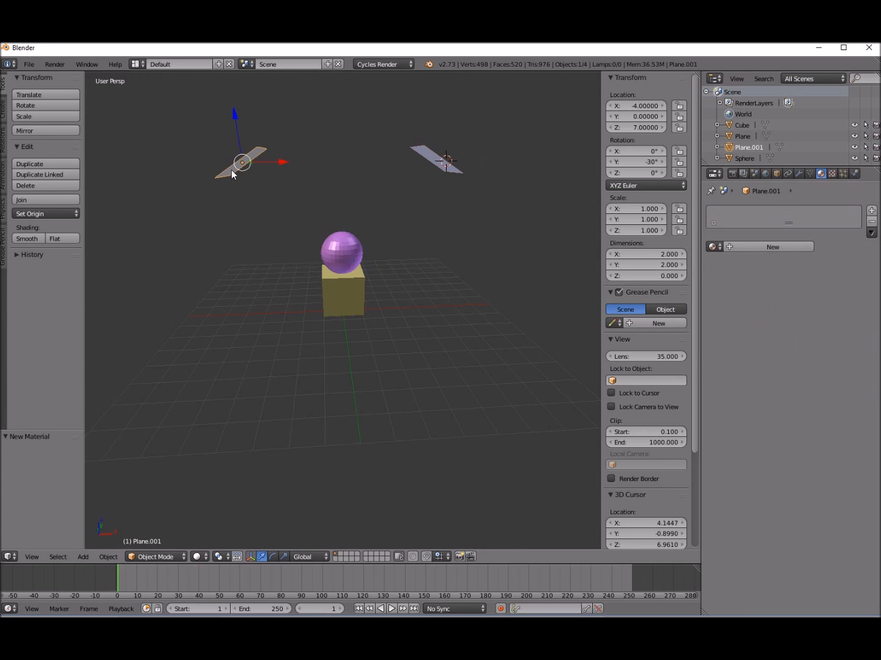
{"action": "left_click", "coordinate": [795, 245]}
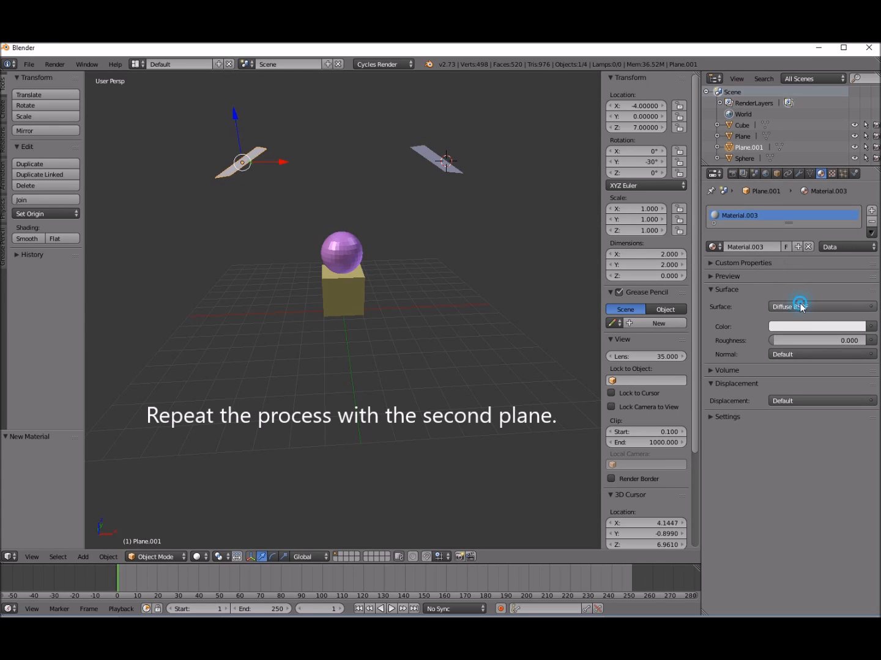
{"action": "left_click", "coordinate": [800, 306]}
{"action": "left_click", "coordinate": [758, 514]}
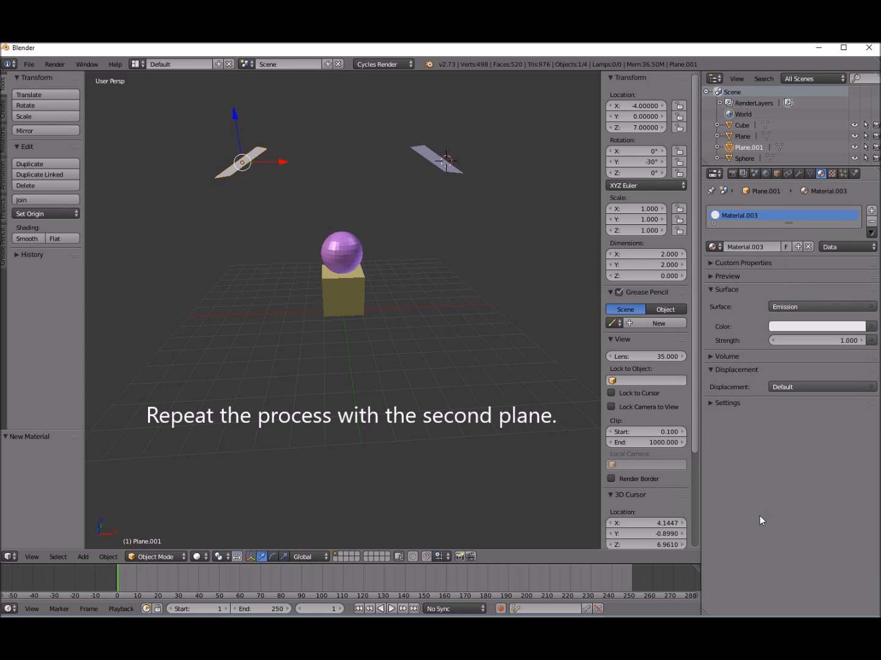
Set the second plane's emission color to a medium green and its strength to 3.2
{"action": "left_click", "coordinate": [794, 326]}
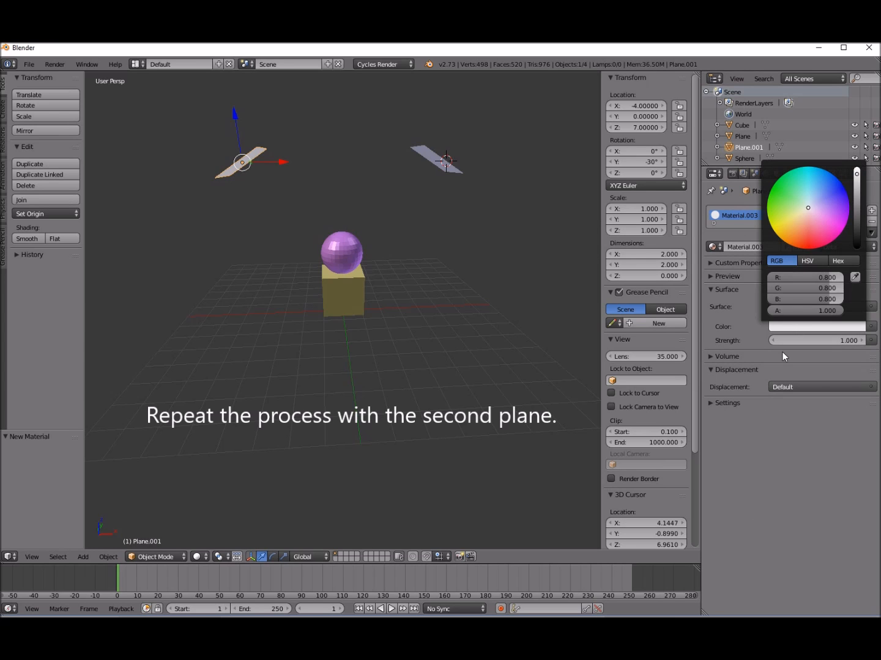
{"action": "left_click", "coordinate": [799, 230]}
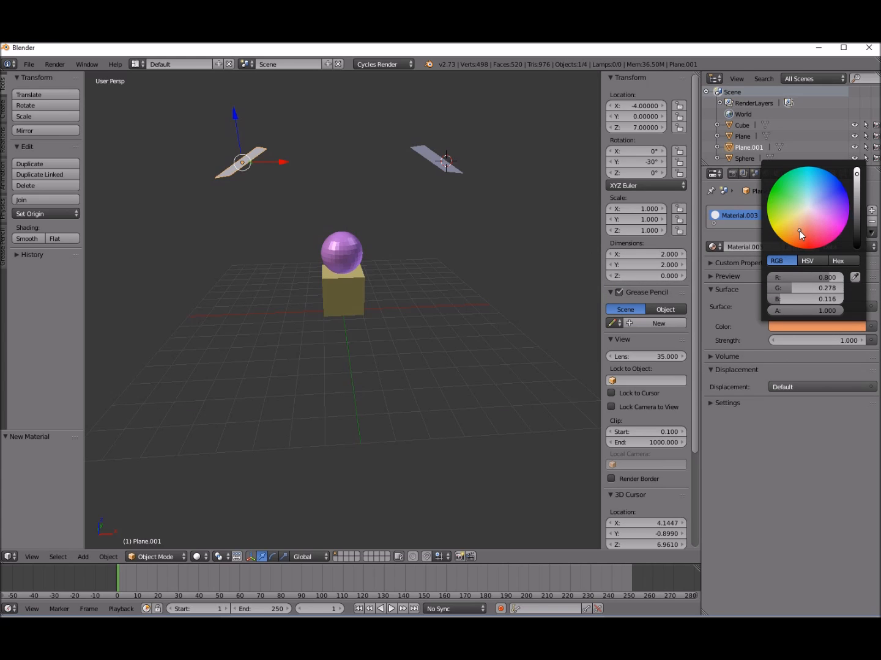
{"action": "left_click", "coordinate": [788, 190]}
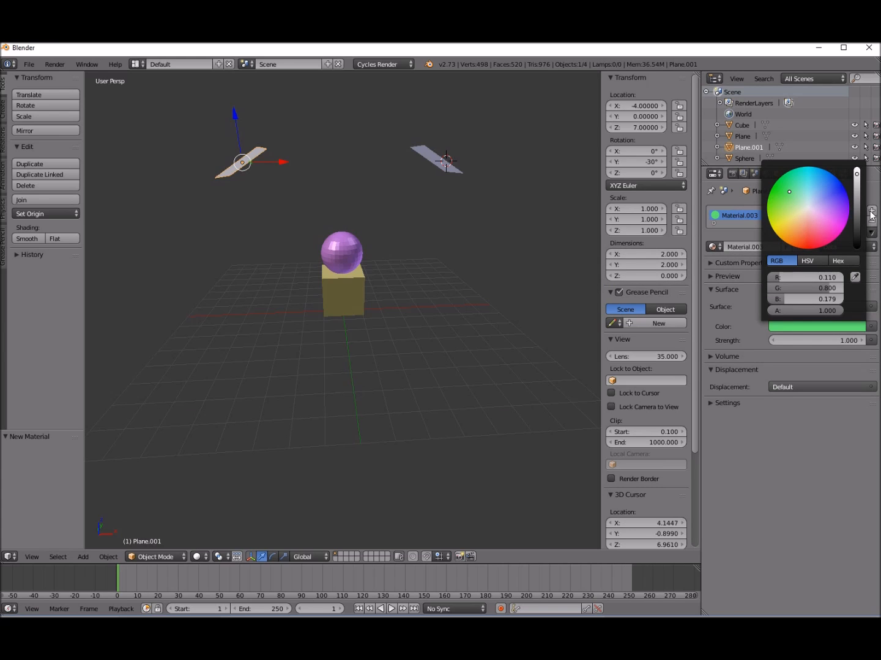
{"action": "left_click", "coordinate": [857, 192]}
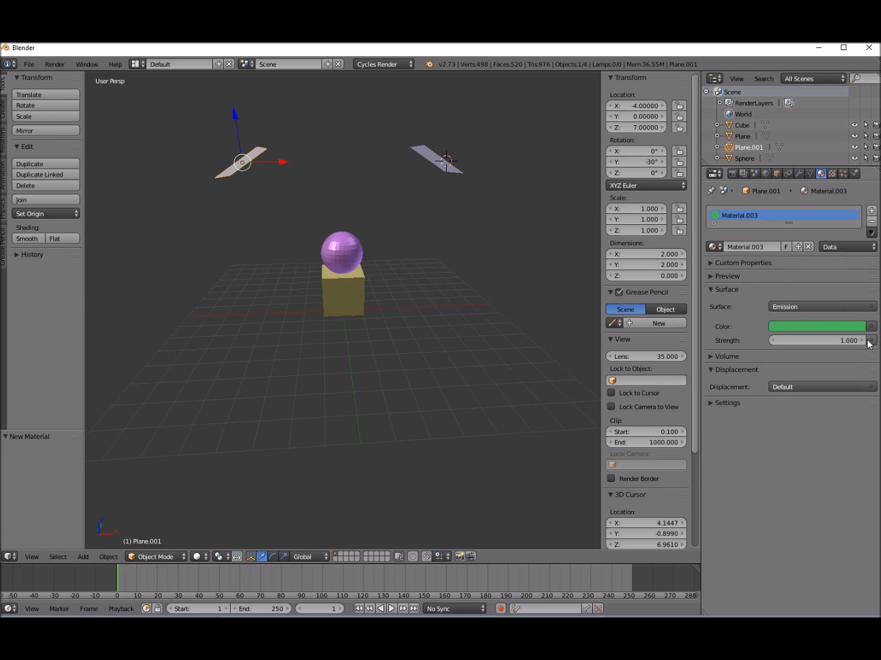
{"action": "left_click_drag", "start_coordinate": [840, 338], "coordinate": [771, 338]}
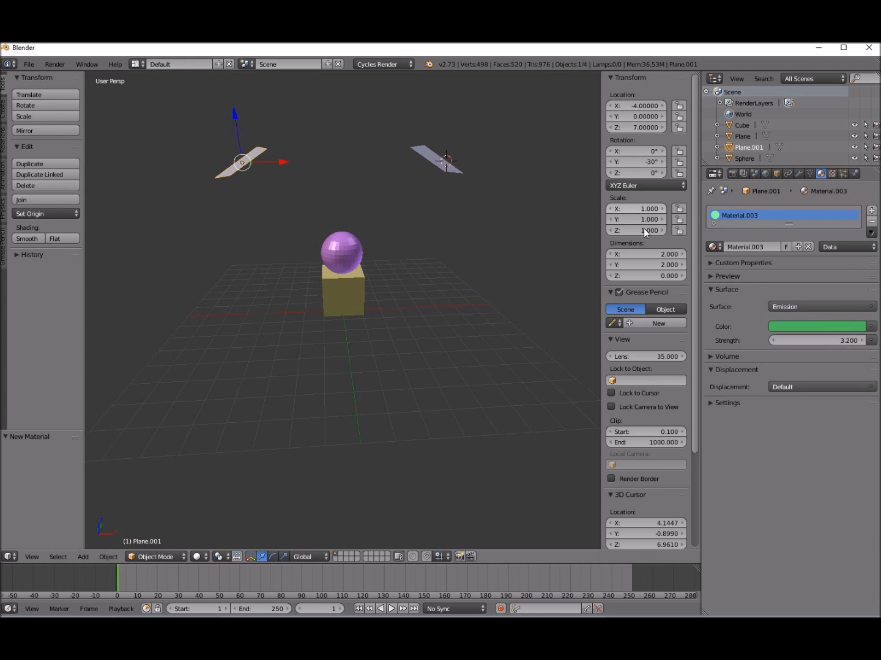
Switch the viewport to Rendered shading and try amber, red and blue emission colors on the second plane
{"action": "left_click", "coordinate": [200, 558]}
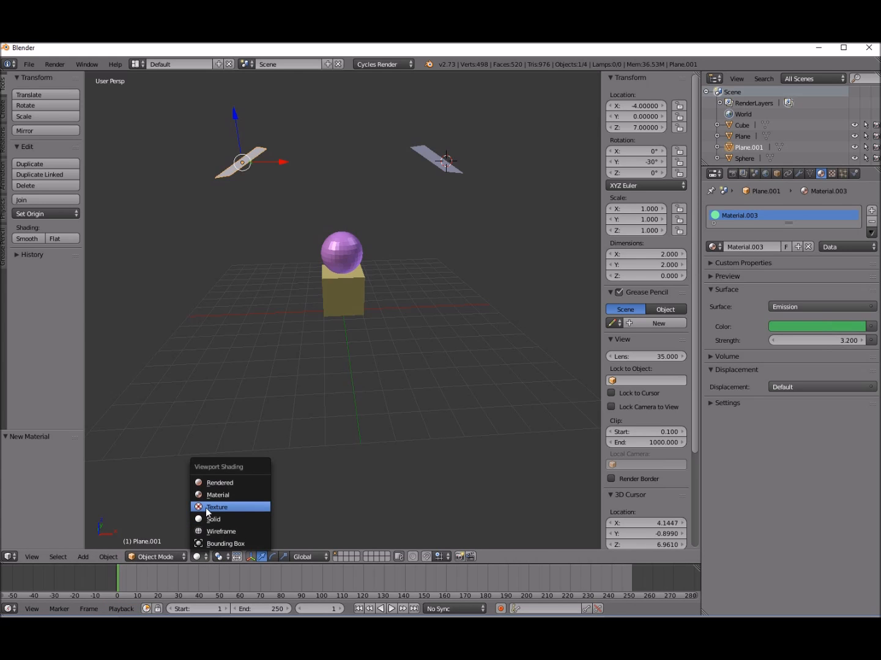
{"action": "left_click", "coordinate": [220, 482]}
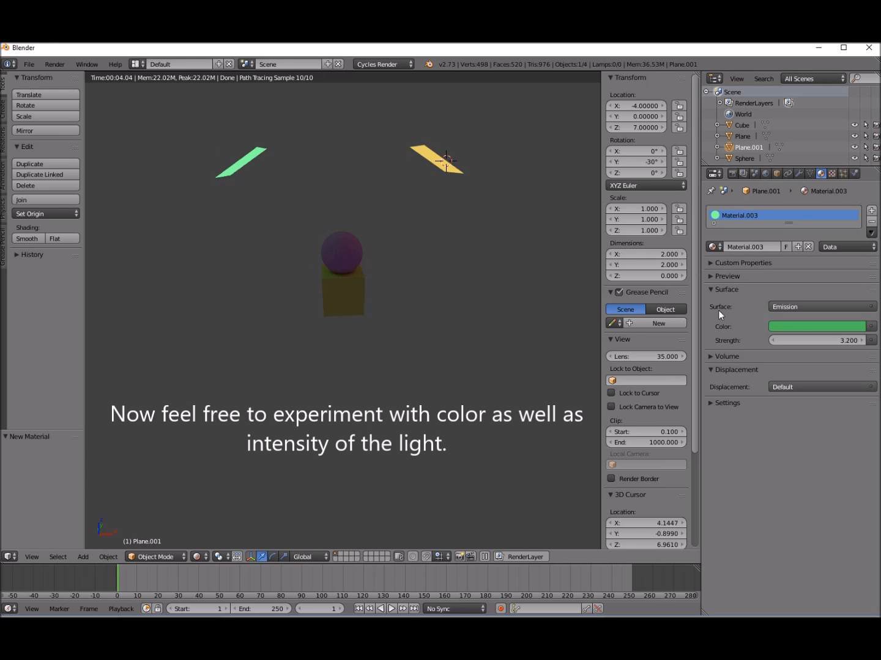
{"action": "left_click", "coordinate": [799, 328]}
{"action": "left_click", "coordinate": [793, 225]}
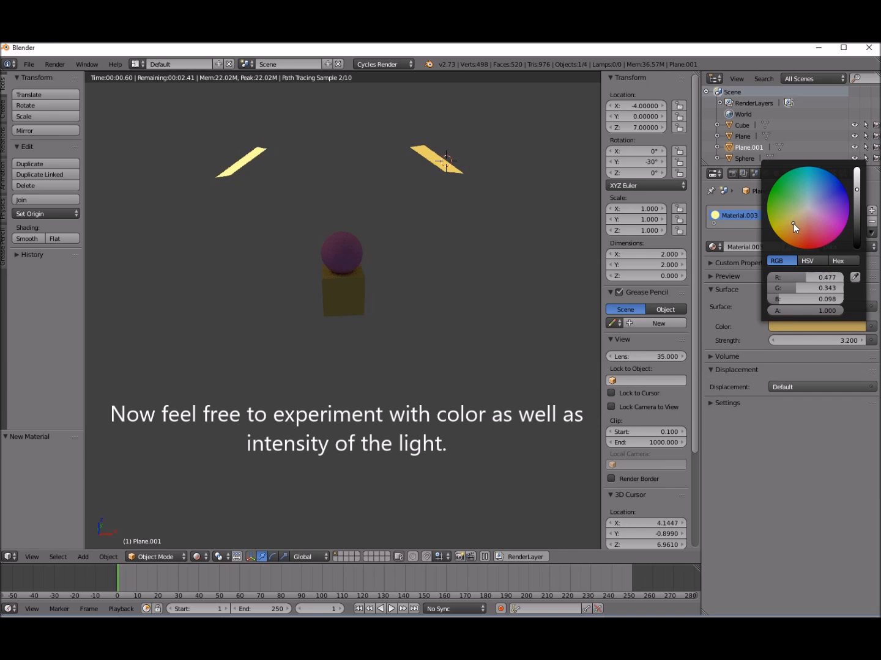
{"action": "left_click", "coordinate": [806, 237]}
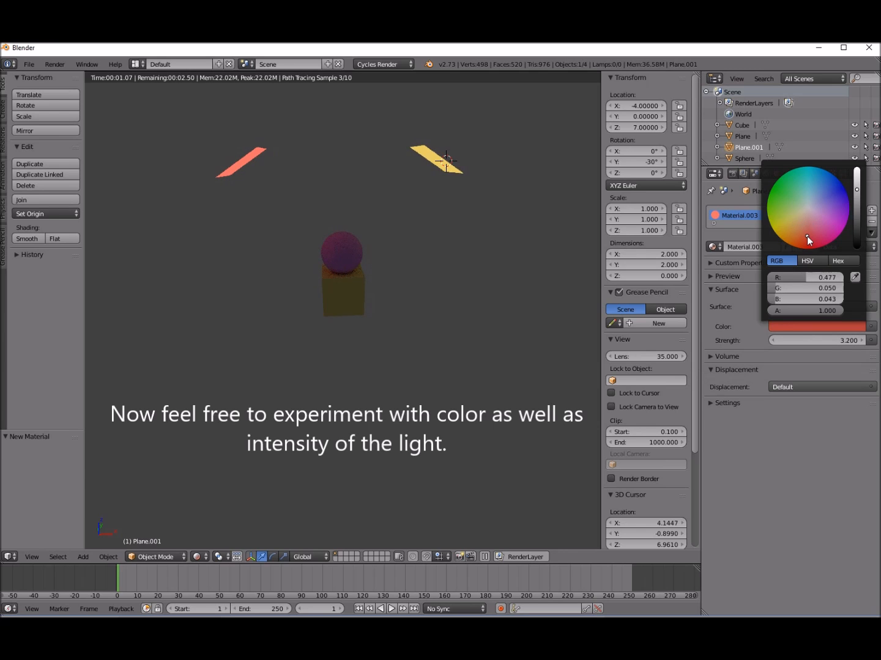
{"action": "left_click", "coordinate": [831, 190]}
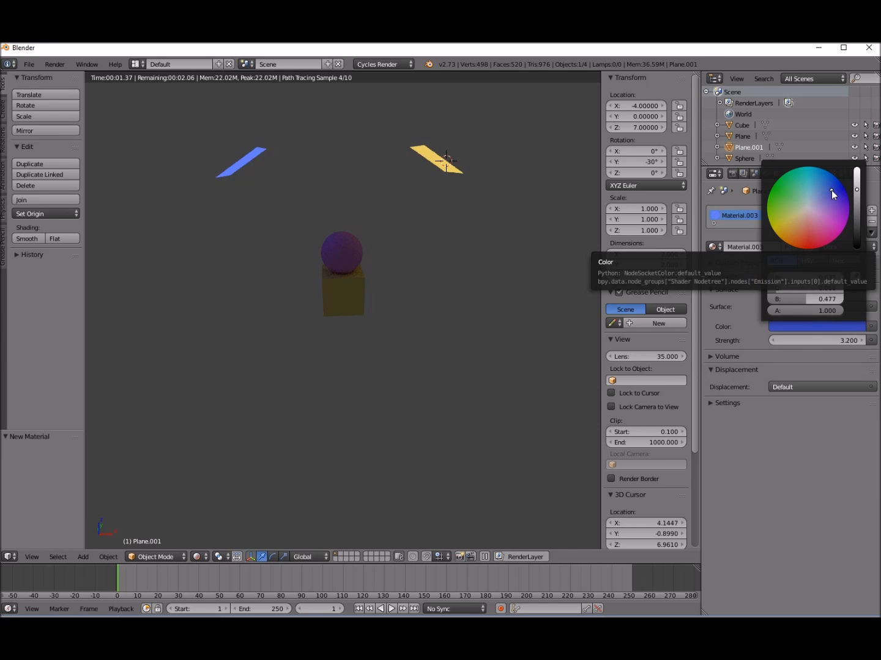
Set the second plane's emission color to a bright green and its strength to 11.2
{"action": "left_click", "coordinate": [784, 184]}
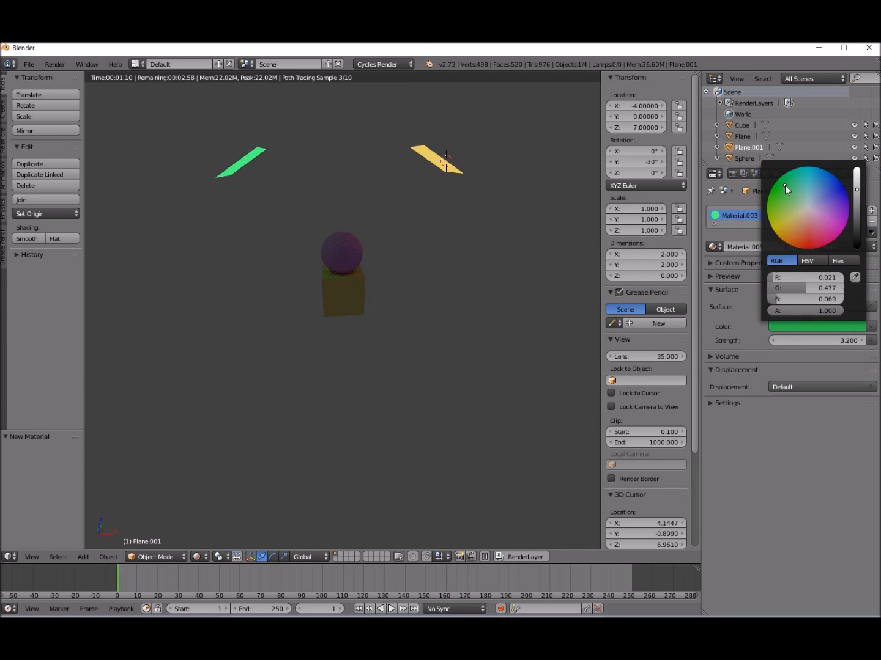
{"action": "left_click_drag", "start_coordinate": [856, 189], "coordinate": [856, 174]}
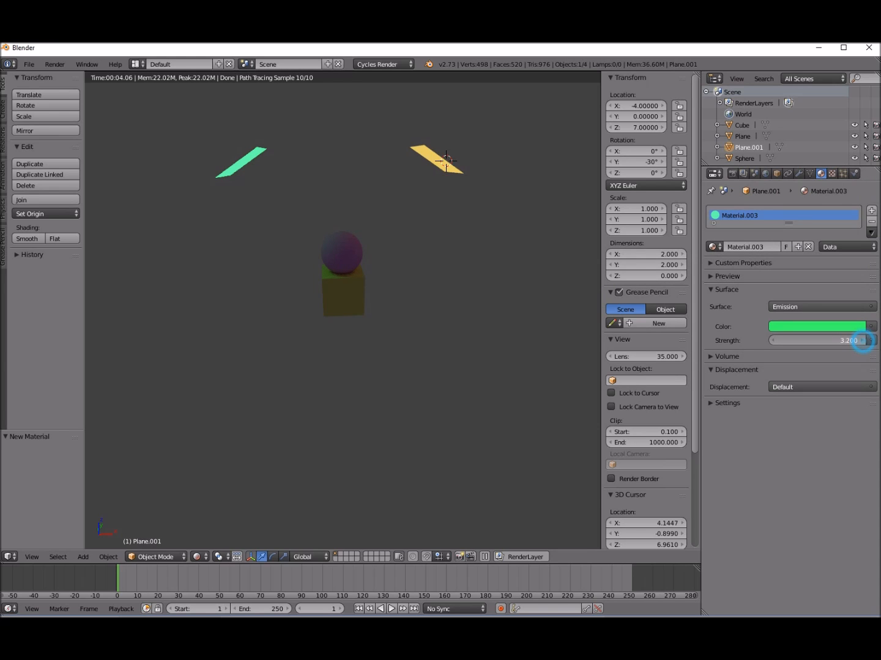
{"action": "mouse_move", "coordinate": [862, 340]}
{"action": "left_mouse_down"}
{"action": "mouse_move", "coordinate": [878, 339]}
{"action": "mouse_move", "coordinate": [859, 343]}
{"action": "left_mouse_up"}
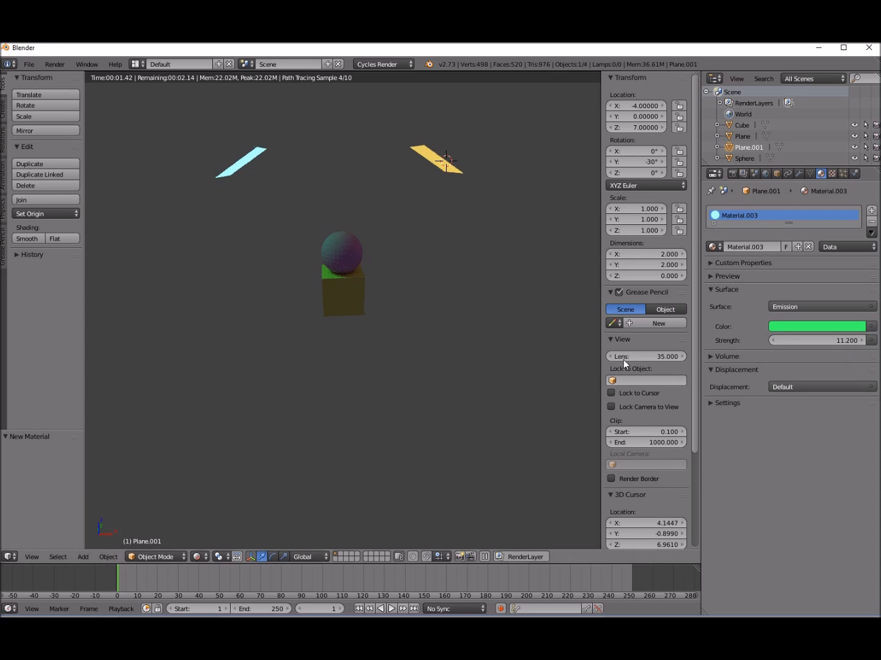
{"action": "mouse_move", "coordinate": [530, 382]}
{"action": "middle_mouse_down"}
{"action": "mouse_move", "coordinate": [484, 361]}
{"action": "mouse_move", "coordinate": [519, 363]}
{"action": "mouse_move", "coordinate": [538, 394]}
{"action": "middle_mouse_up"}
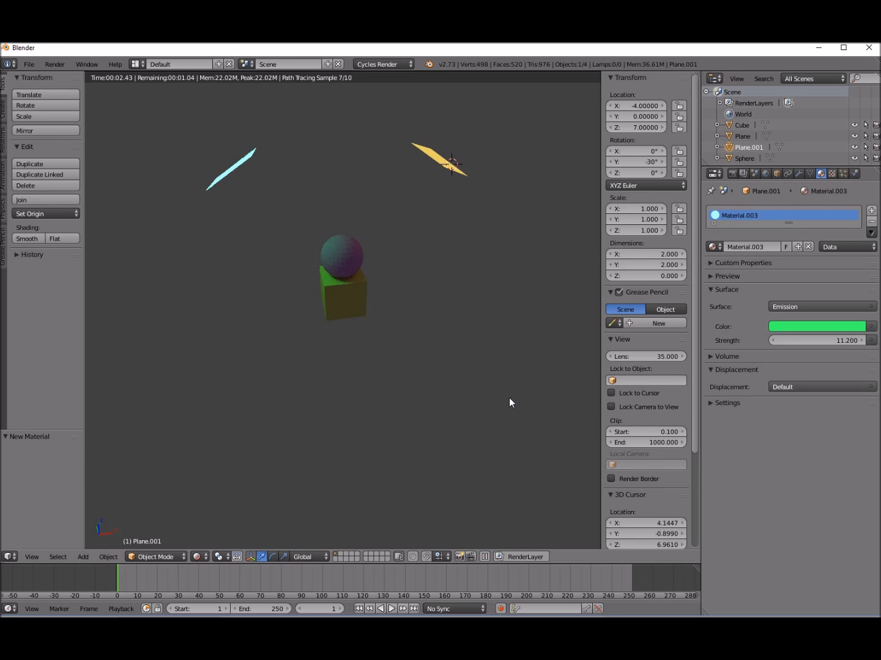